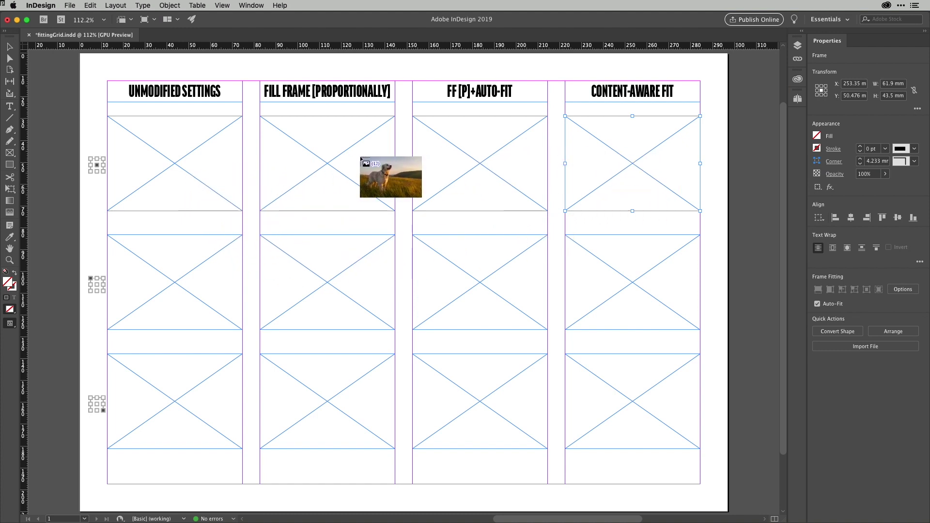
Cancel placing the photos and delete the three empty Content-Aware Fit frames
{"action": "key", "text": "Escape"}
{"action": "left_click_drag", "start_coordinate": [727, 143], "coordinate": [659, 392]}
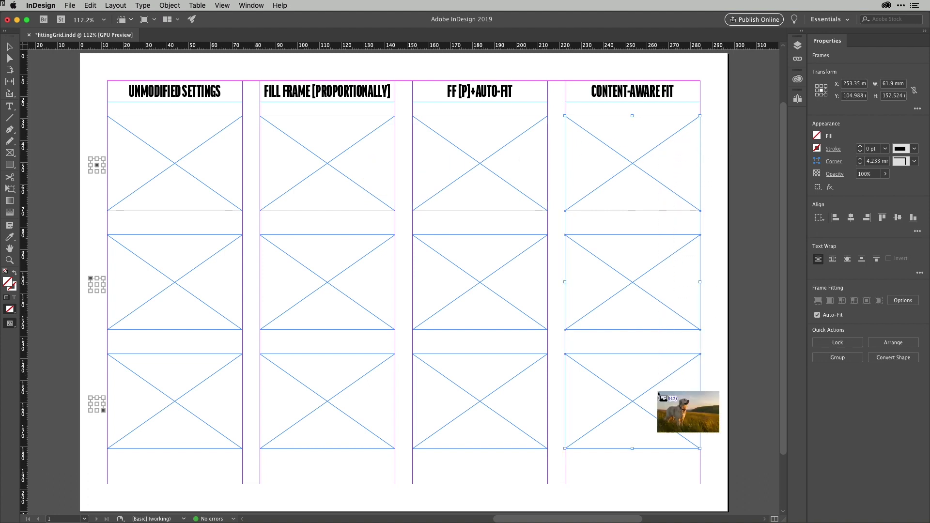
{"action": "key", "text": "Delete"}
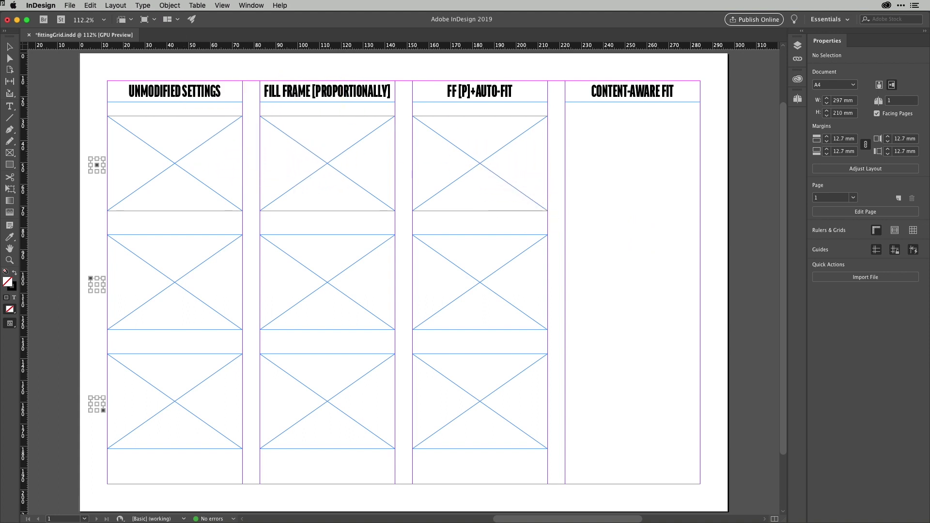
Browse the Object menu, then bring the dog photos back into the layout and cancel placing
{"action": "left_click", "coordinate": [173, 6]}
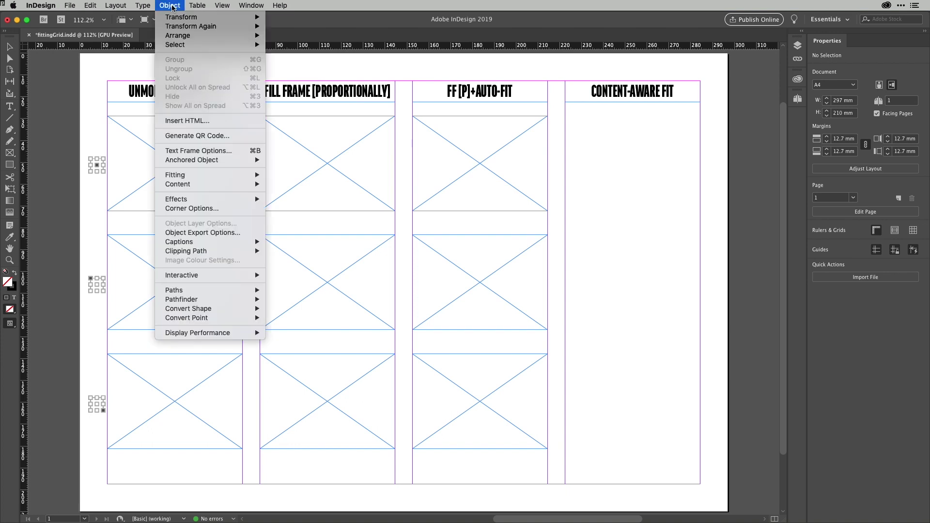
{"action": "mouse_move", "coordinate": [200, 176]}
{"action": "key", "text": "Escape"}
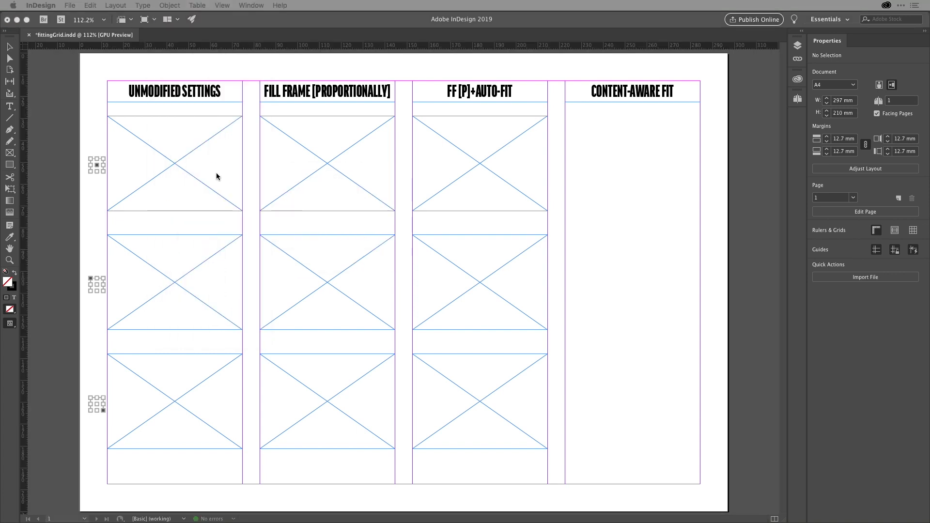
{"action": "left_click_drag", "start_coordinate": [645, 23], "coordinate": [515, 185]}
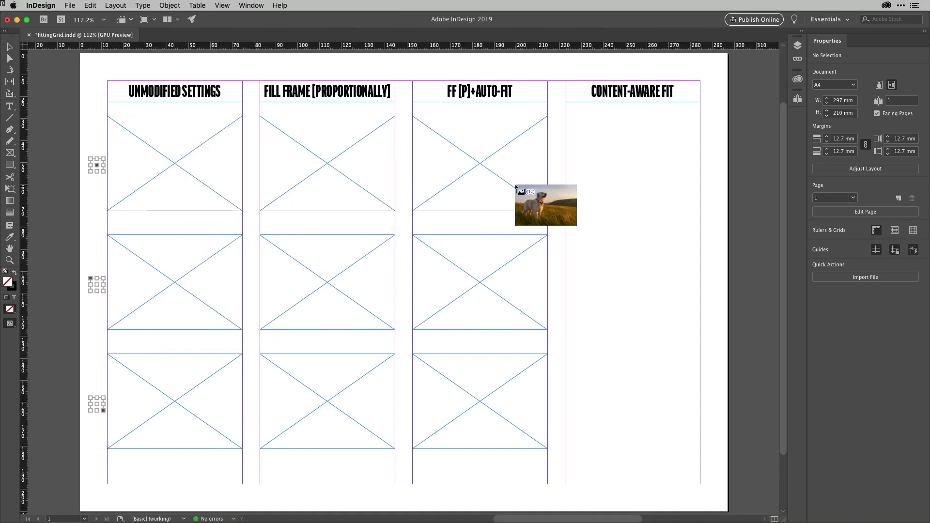
{"action": "key", "text": "Escape"}
Set the top Fill Frame frame's Frame Fitting Options to Fill Frame Proportionally
{"action": "left_click", "coordinate": [328, 165]}
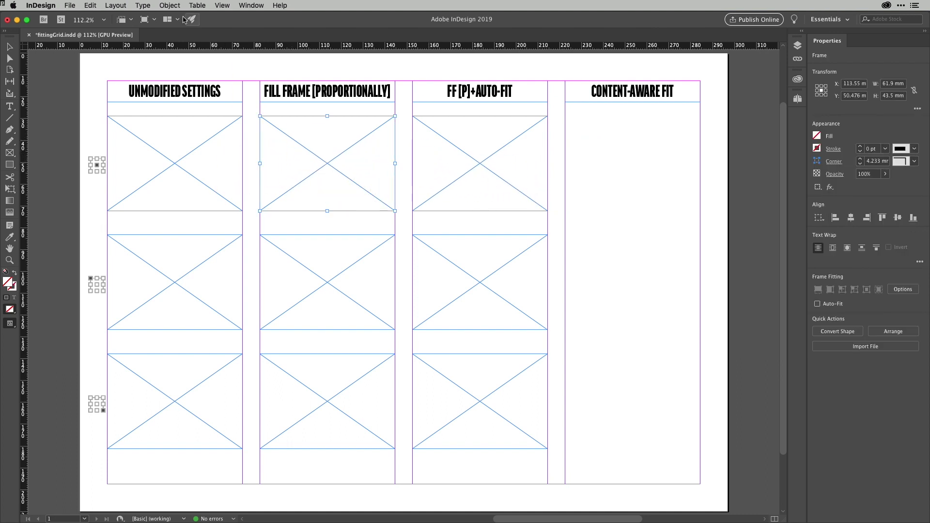
{"action": "left_click", "coordinate": [169, 5]}
{"action": "mouse_move", "coordinate": [240, 177]}
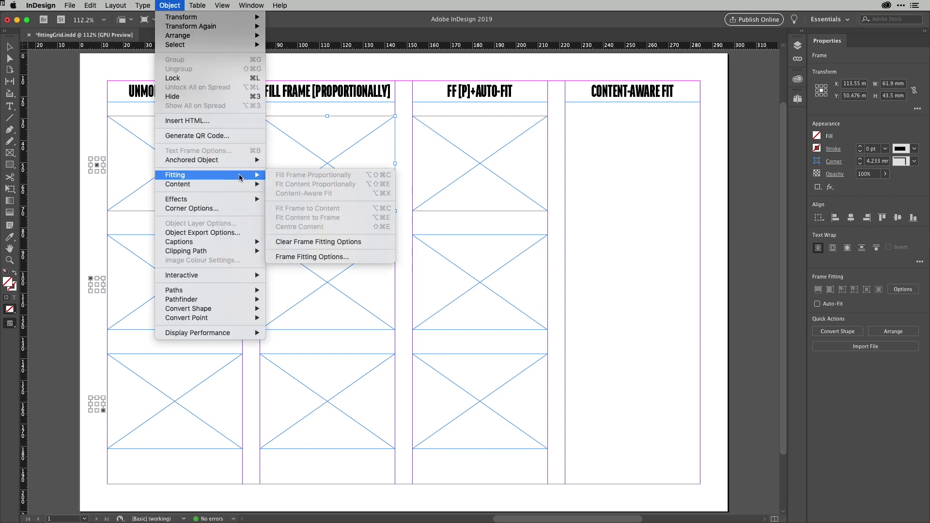
{"action": "left_click", "coordinate": [303, 256]}
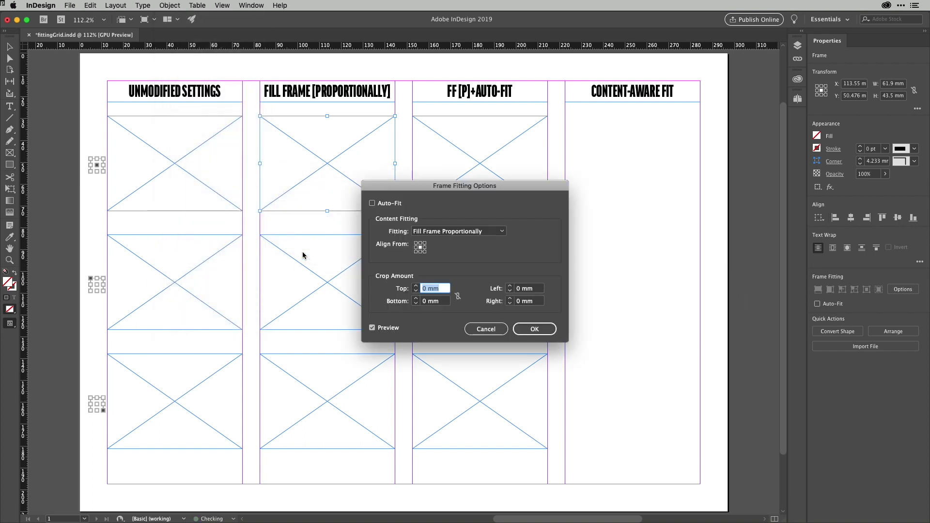
{"action": "left_click", "coordinate": [470, 233]}
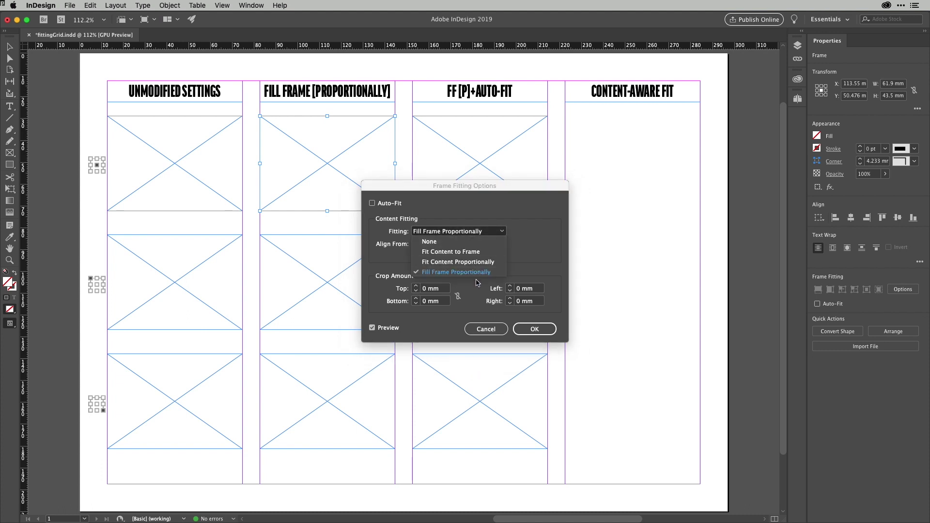
{"action": "left_click", "coordinate": [526, 249]}
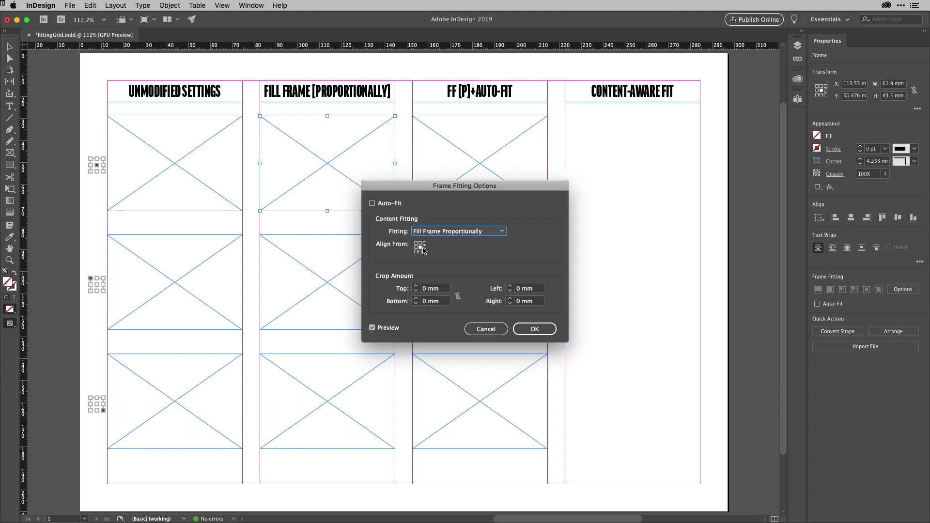
{"action": "left_click", "coordinate": [523, 335]}
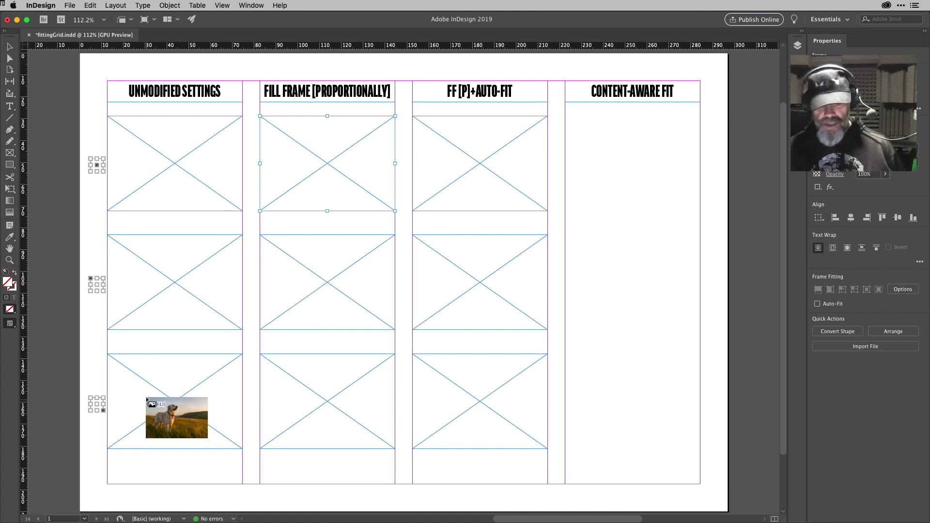
Place dog photos into the top, middle and bottom Unmodified Settings frames
{"action": "left_click", "coordinate": [163, 142]}
{"action": "left_click", "coordinate": [167, 249]}
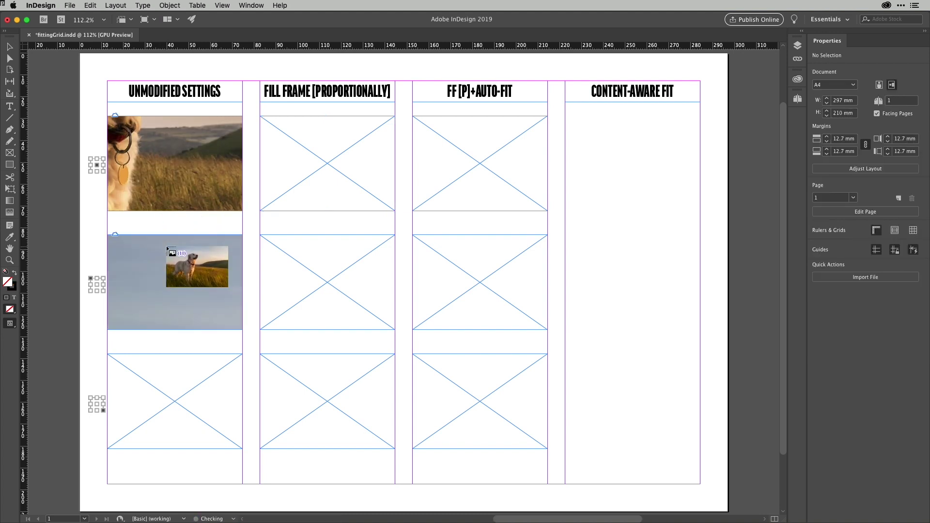
{"action": "left_click", "coordinate": [165, 364]}
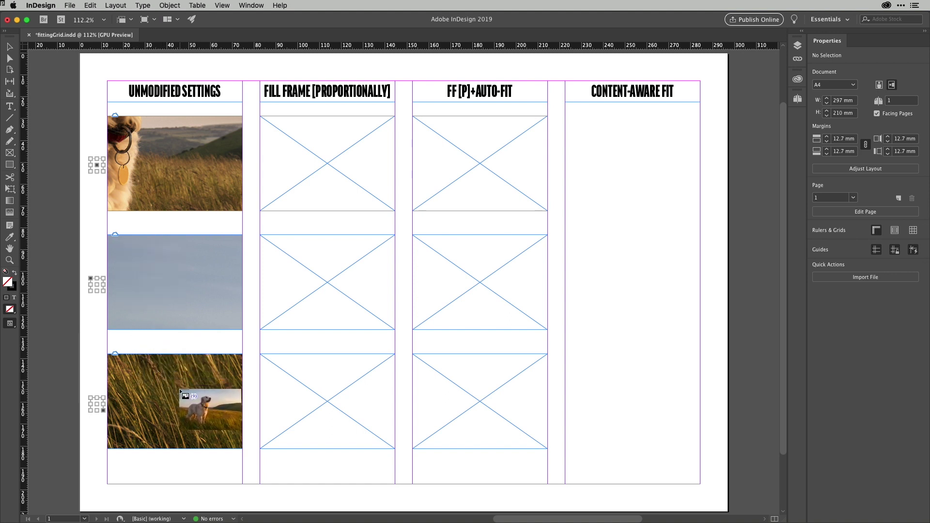
Place dog photos in all three Fill Frame and Auto-Fit frames, then discard the leftover photos
{"action": "left_click", "coordinate": [322, 150]}
{"action": "left_click", "coordinate": [334, 245]}
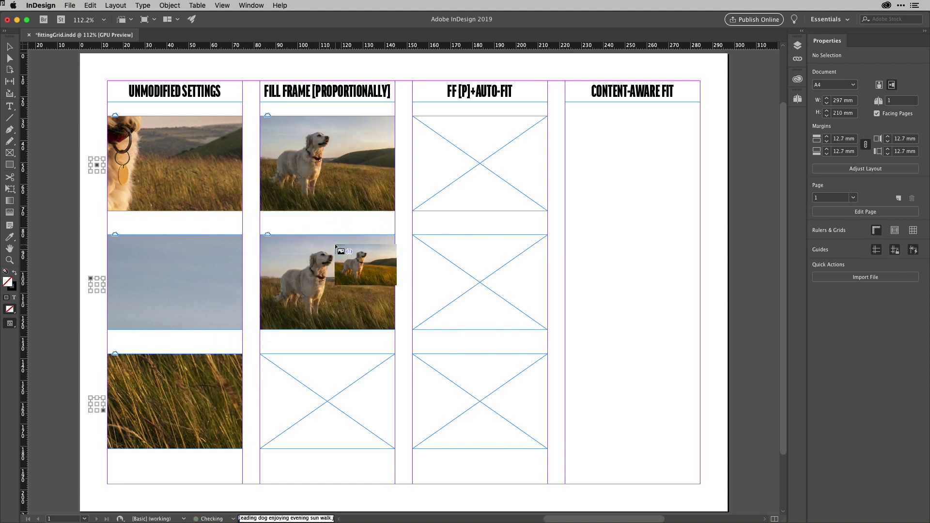
{"action": "left_click", "coordinate": [347, 363]}
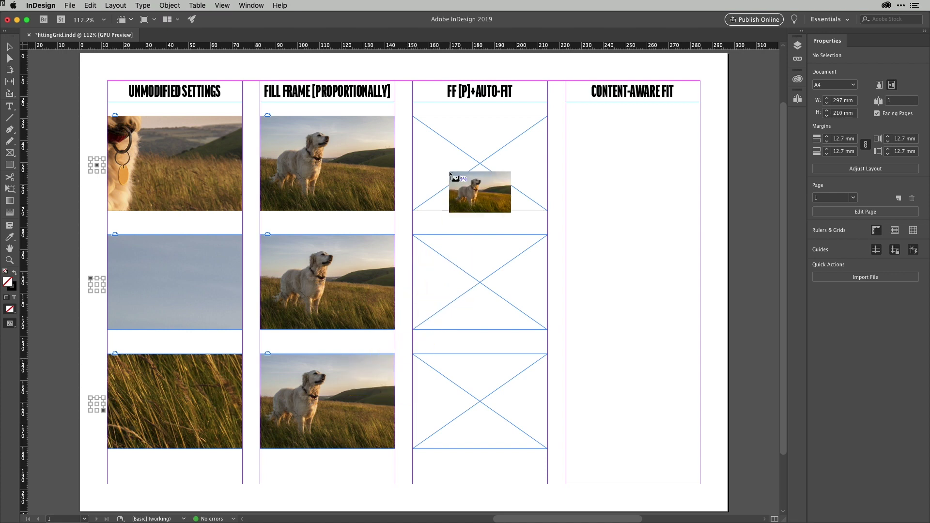
{"action": "left_click", "coordinate": [464, 144]}
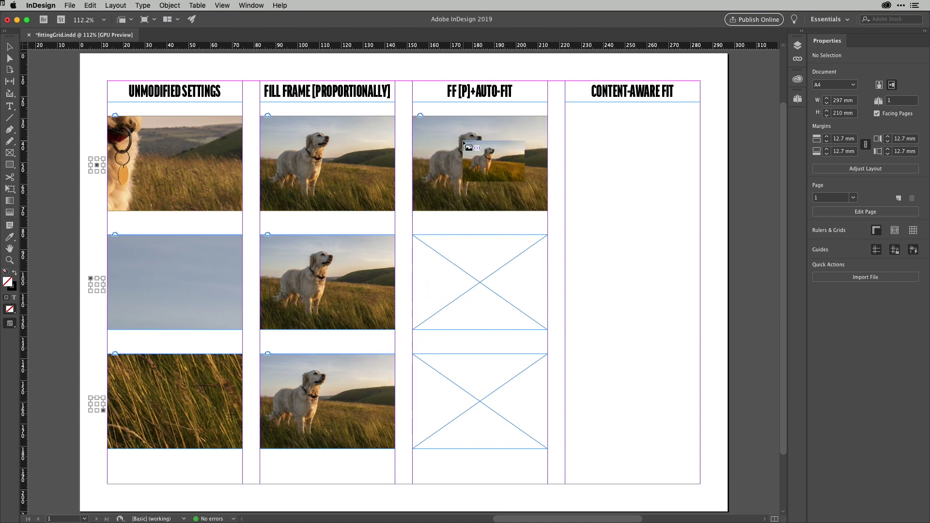
{"action": "left_click", "coordinate": [487, 261]}
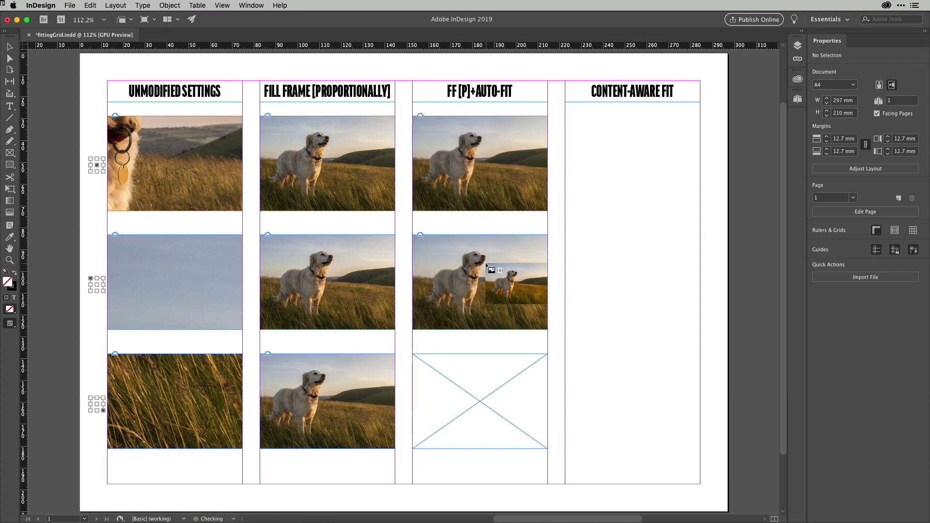
{"action": "left_click", "coordinate": [491, 371]}
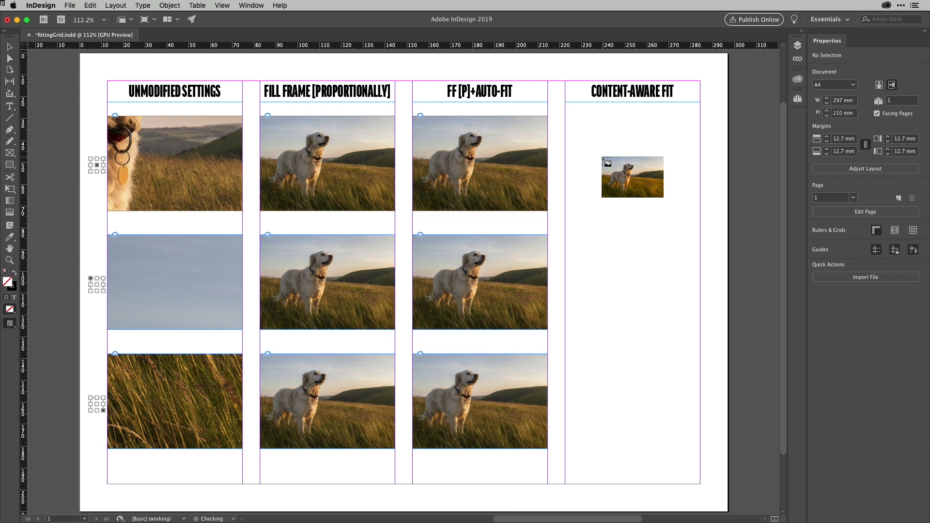
{"action": "key", "text": "Escape"}
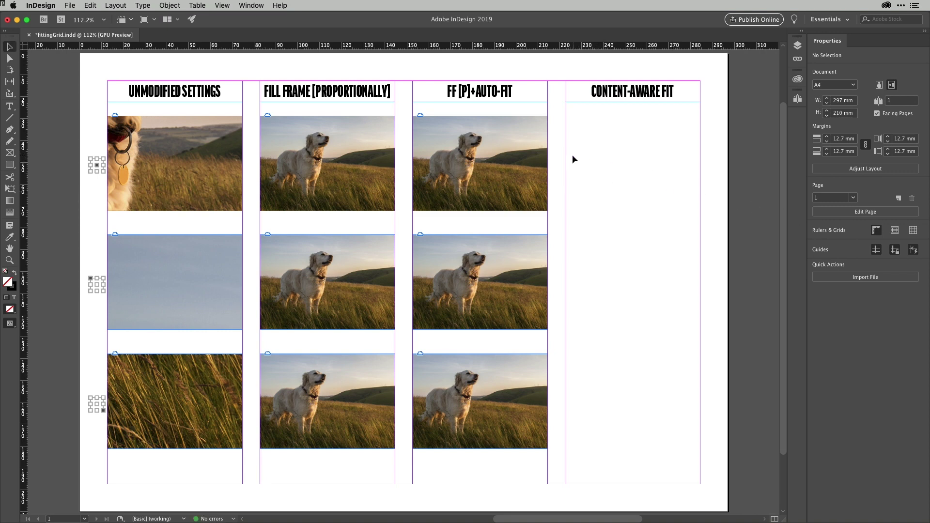
Select the top Auto-Fit frame, then the photo inside the top Fill Frame frame, and zoom to 150%
{"action": "left_click", "coordinate": [472, 130]}
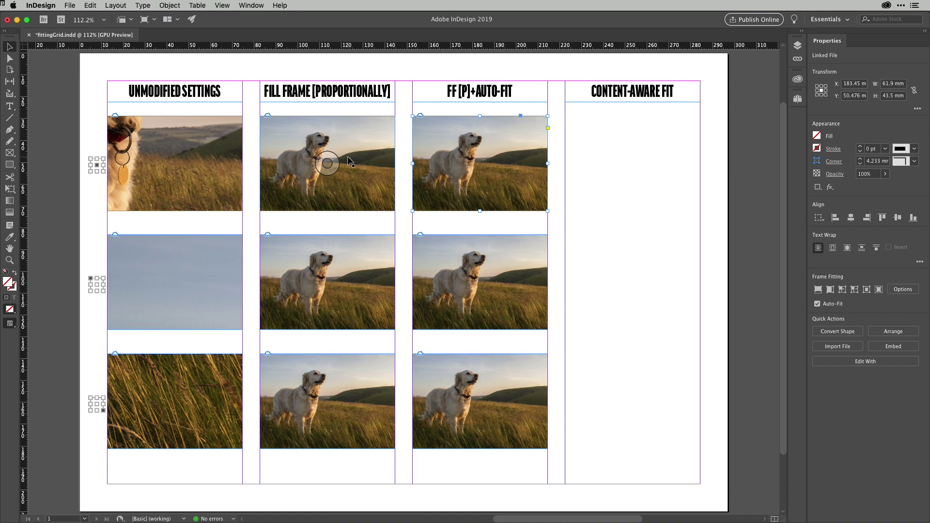
{"action": "left_click", "coordinate": [328, 162]}
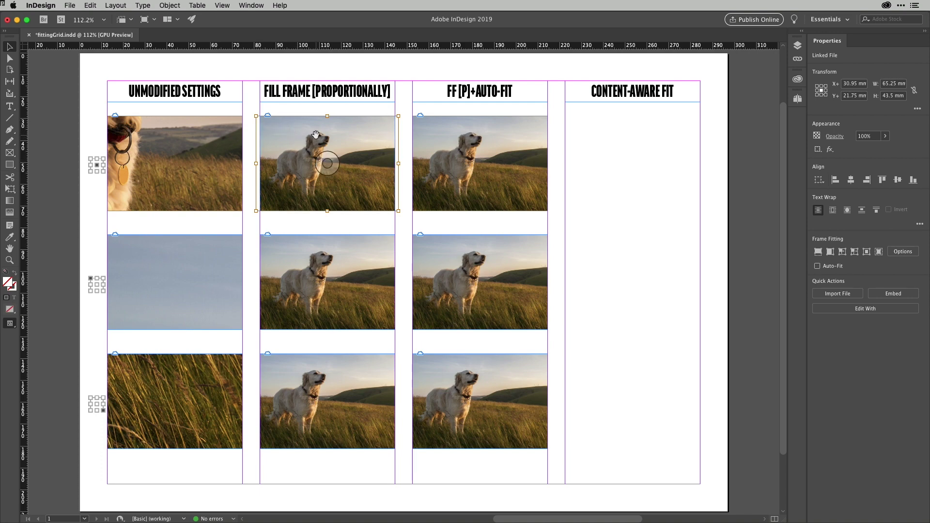
{"action": "key", "text": "super+equal"}
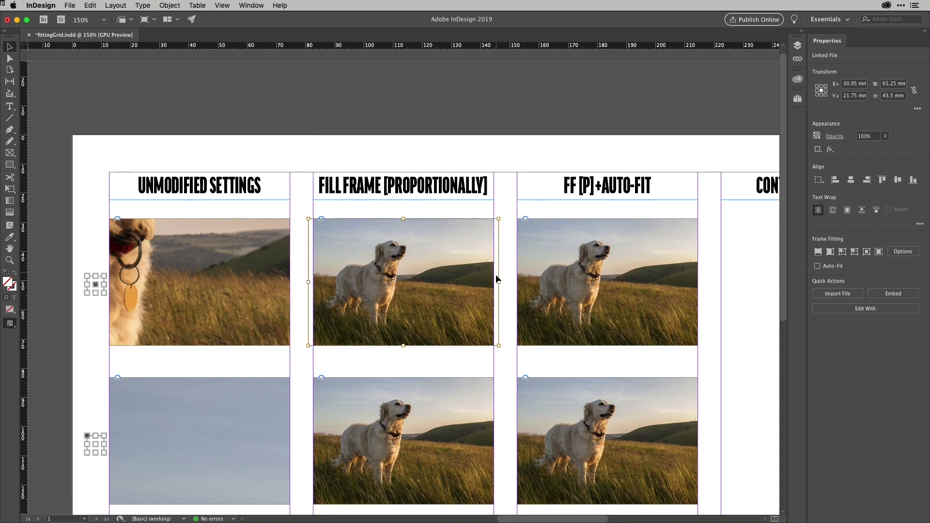
Apply Fill Frame Proportionally to the middle and bottom Fill Frame photos, then fit the page in view
{"action": "left_click_drag", "start_coordinate": [475, 363], "coordinate": [469, 167]}
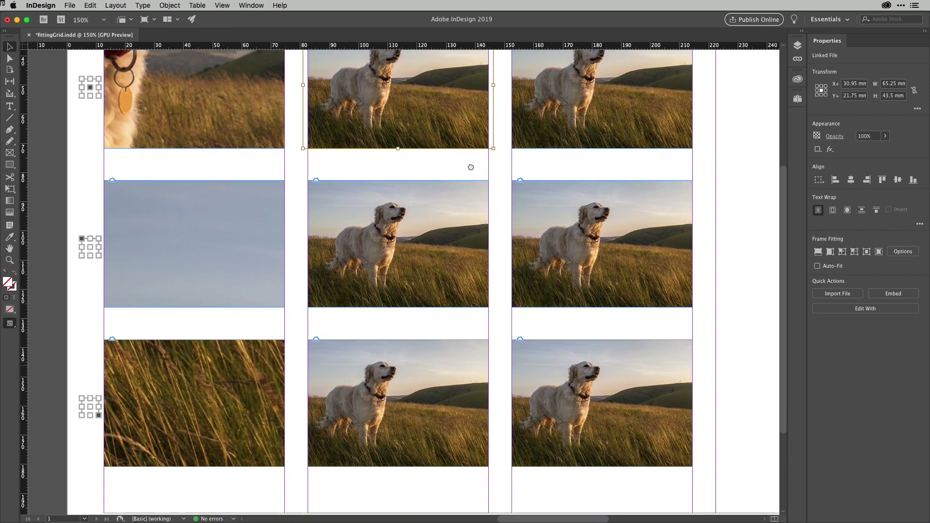
{"action": "left_click", "coordinate": [400, 244]}
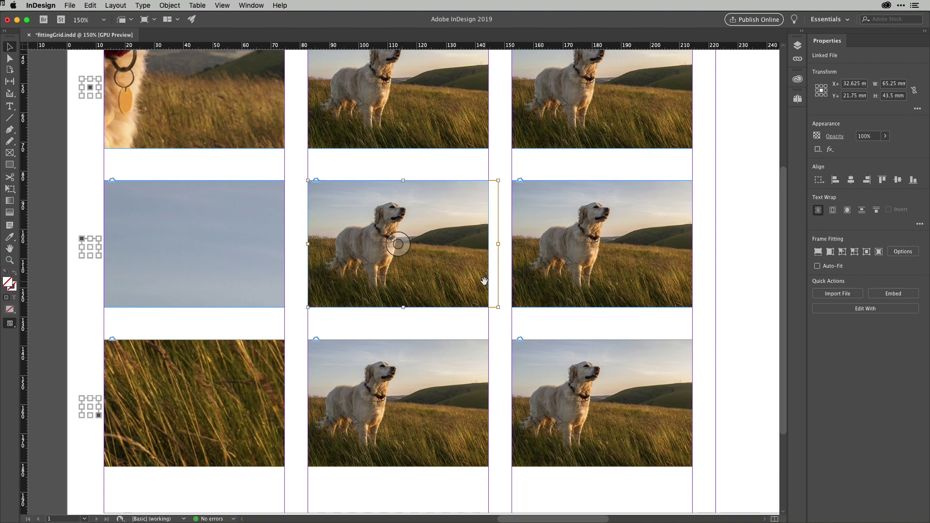
{"action": "left_click", "coordinate": [397, 403]}
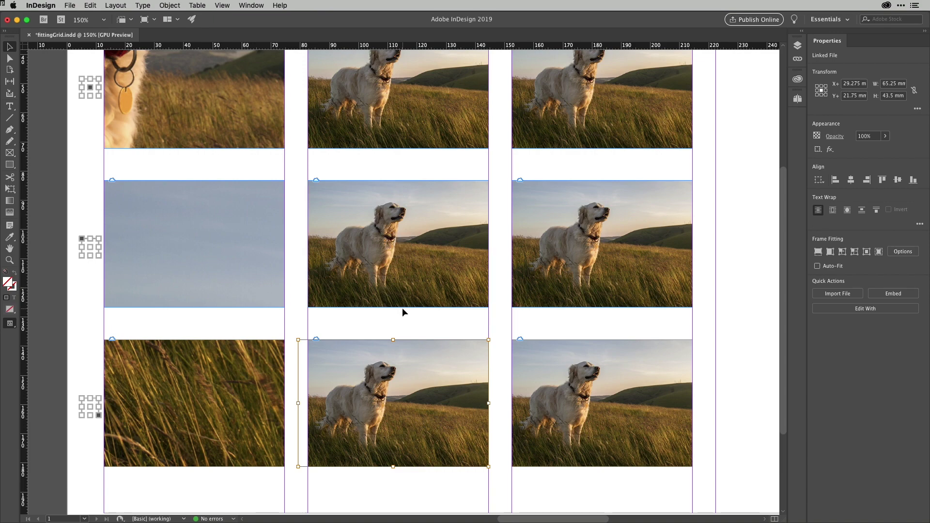
{"action": "key", "text": "super+0"}
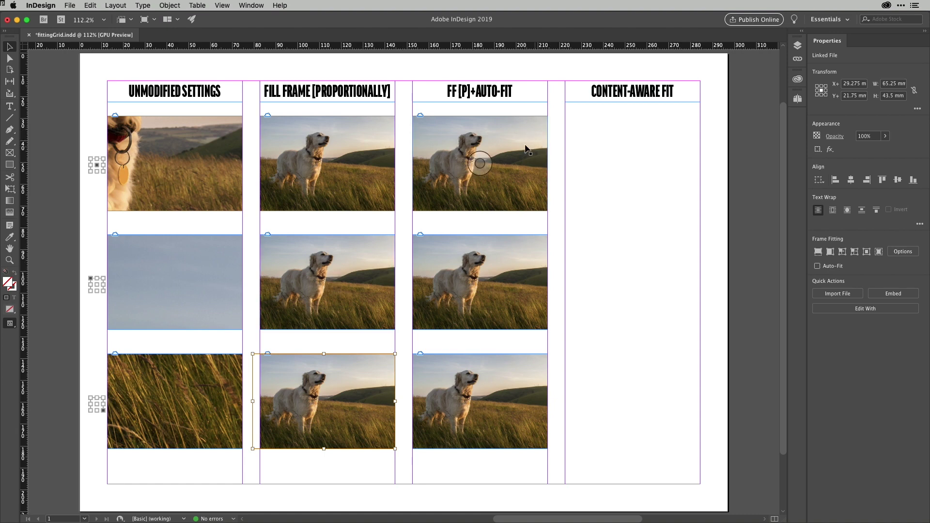
Option-drag copies of the three Auto-Fit frames into the Content-Aware Fit column
{"action": "left_click_drag", "start_coordinate": [554, 138], "coordinate": [526, 392]}
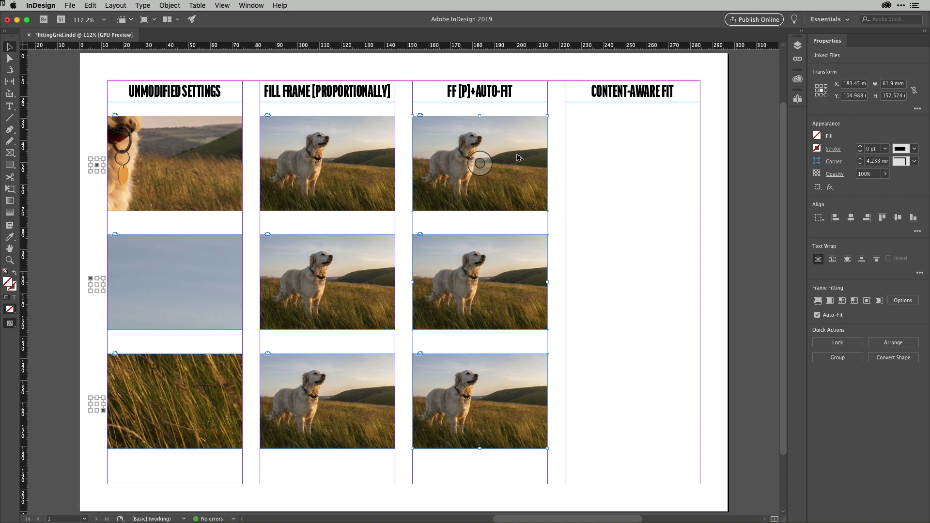
{"action": "left_click_drag", "start_coordinate": [519, 157], "coordinate": [673, 158]}
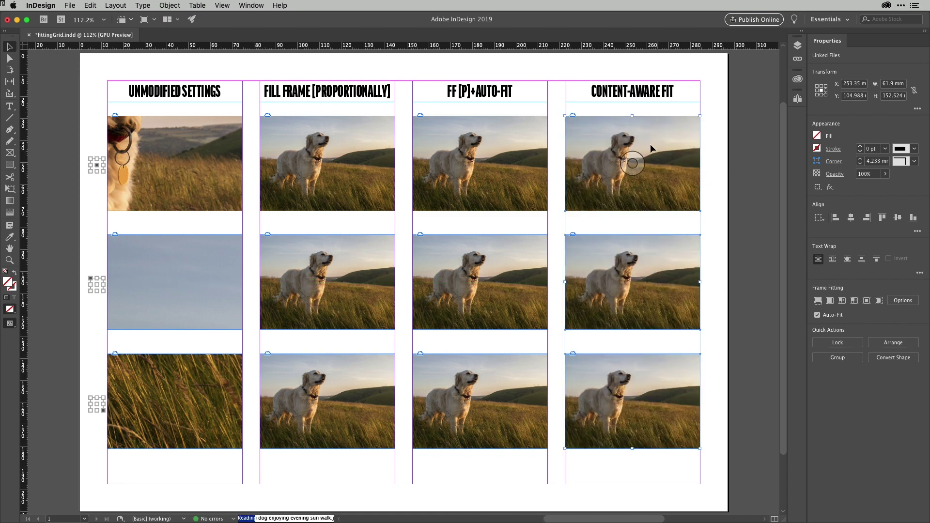
Stretch the top-row frames of the last three columns taller to H 49.774 mm
{"action": "left_click", "coordinate": [726, 147]}
{"action": "left_click_drag", "start_coordinate": [724, 139], "coordinate": [515, 179]}
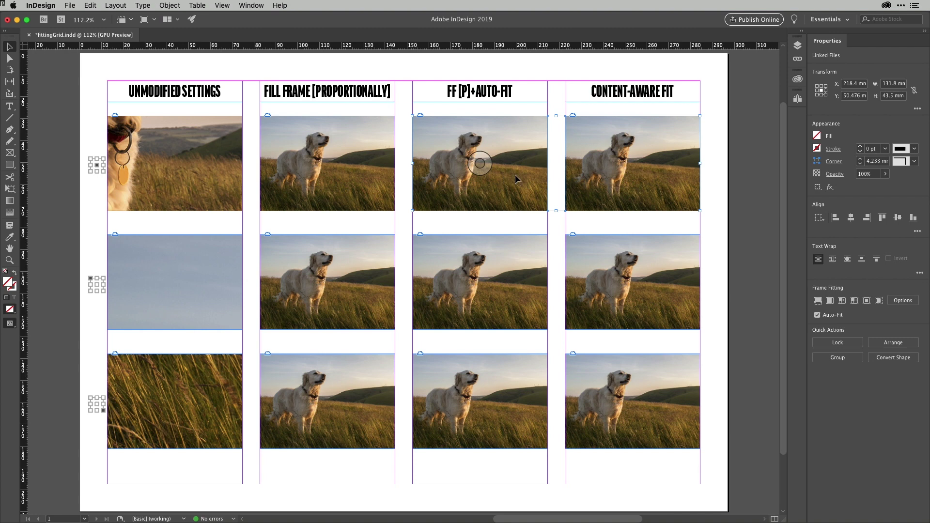
{"action": "left_click", "coordinate": [707, 137]}
{"action": "left_click_drag", "start_coordinate": [708, 135], "coordinate": [335, 174]}
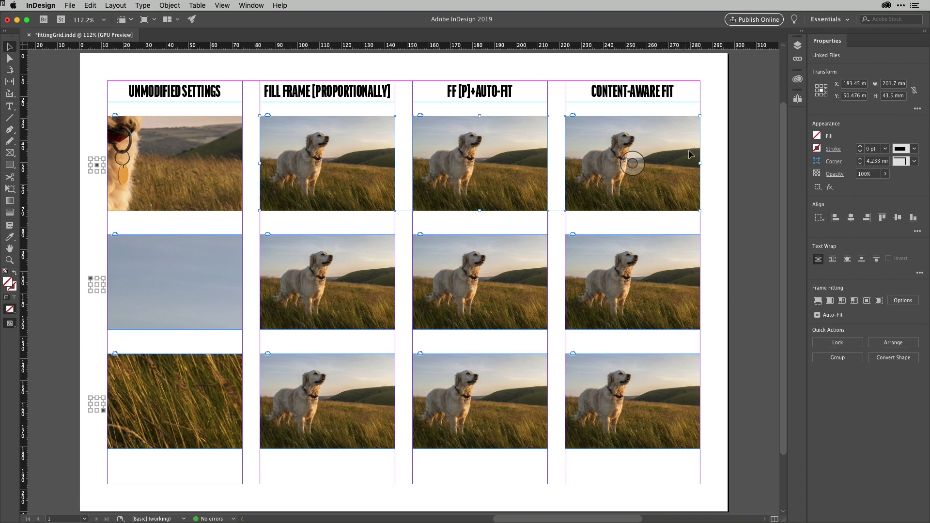
{"action": "left_click_drag", "start_coordinate": [700, 163], "coordinate": [604, 163]}
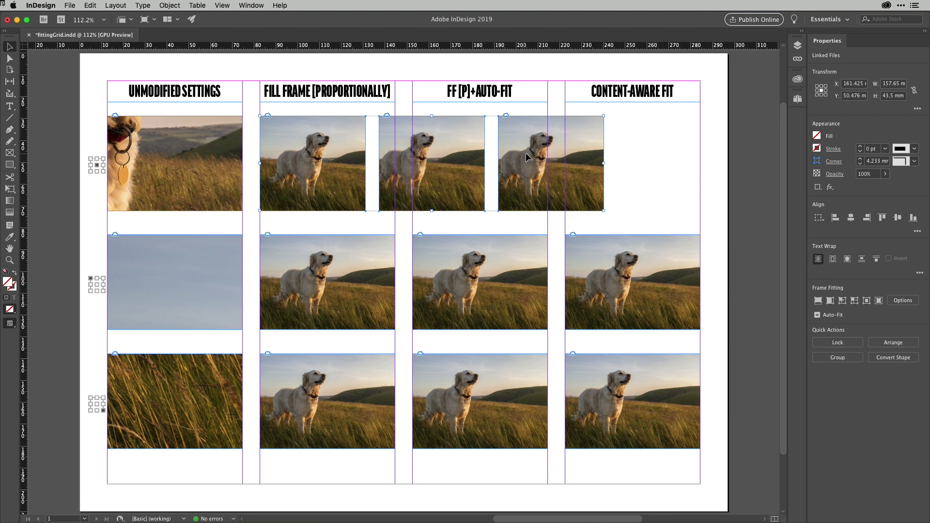
{"action": "left_click_drag", "start_coordinate": [604, 163], "coordinate": [700, 159]}
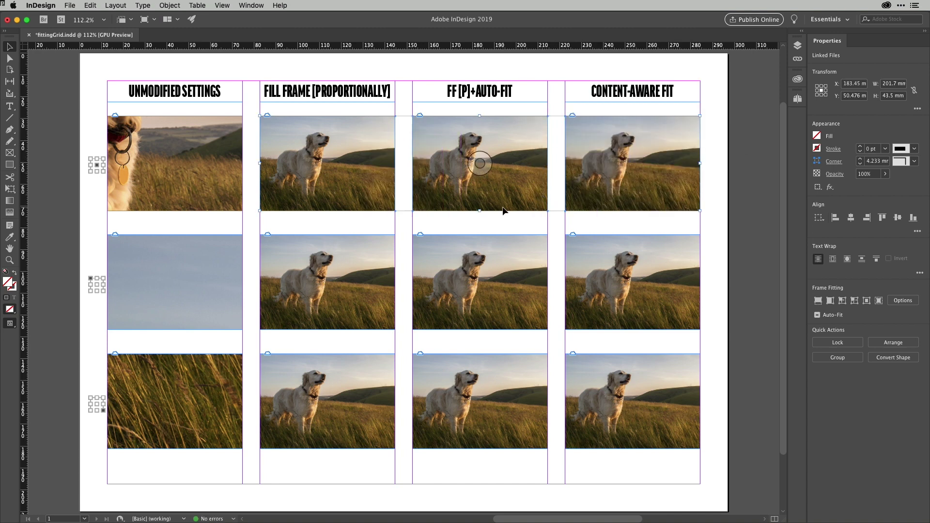
{"action": "left_click_drag", "start_coordinate": [479, 211], "coordinate": [481, 224]}
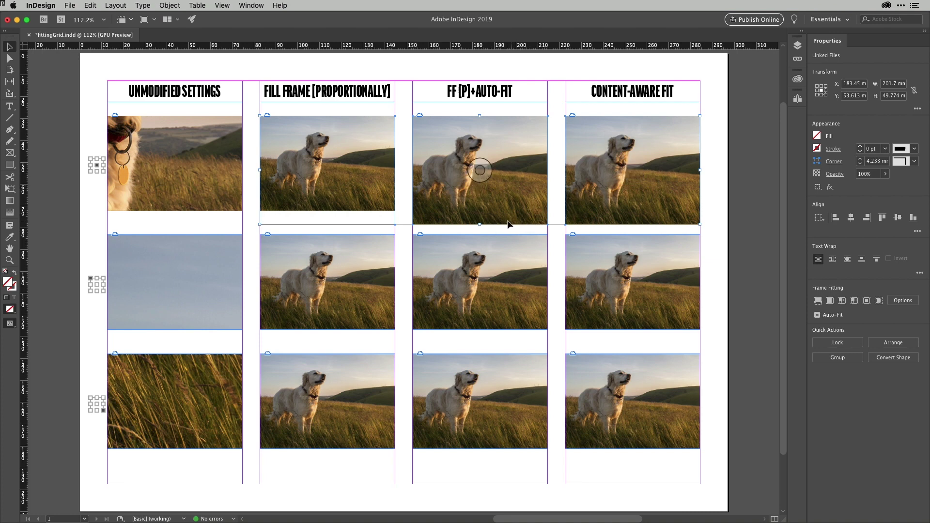
{"action": "left_click", "coordinate": [694, 191]}
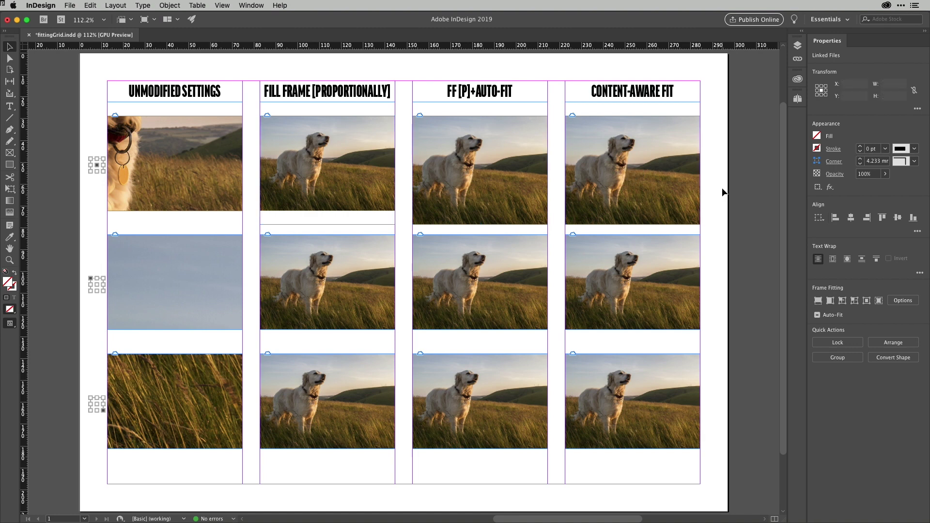
Narrow the top Content-Aware Fit frame and make the middle one taller, nearly square
{"action": "left_click", "coordinate": [681, 191]}
{"action": "left_click_drag", "start_coordinate": [700, 223], "coordinate": [635, 225]}
{"action": "left_click", "coordinate": [658, 280]}
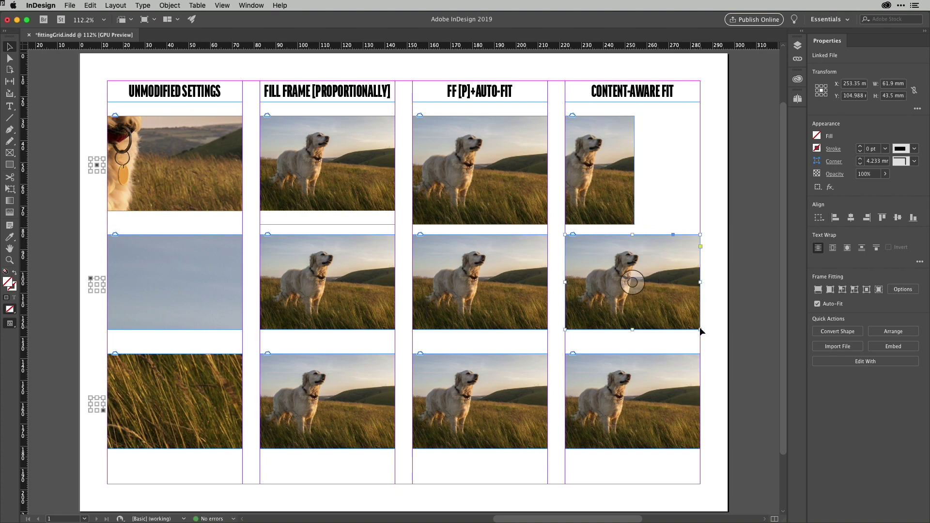
{"action": "left_click_drag", "start_coordinate": [700, 329], "coordinate": [658, 320]}
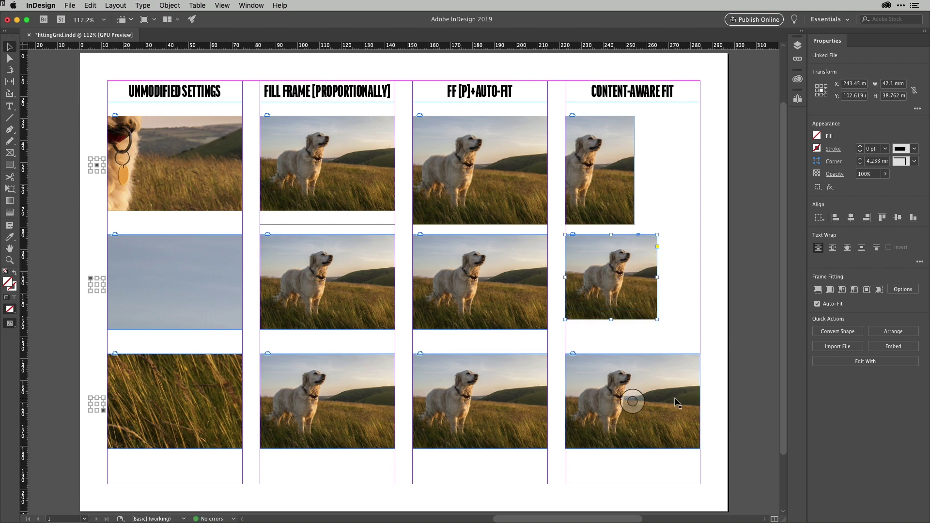
{"action": "left_click", "coordinate": [654, 316]}
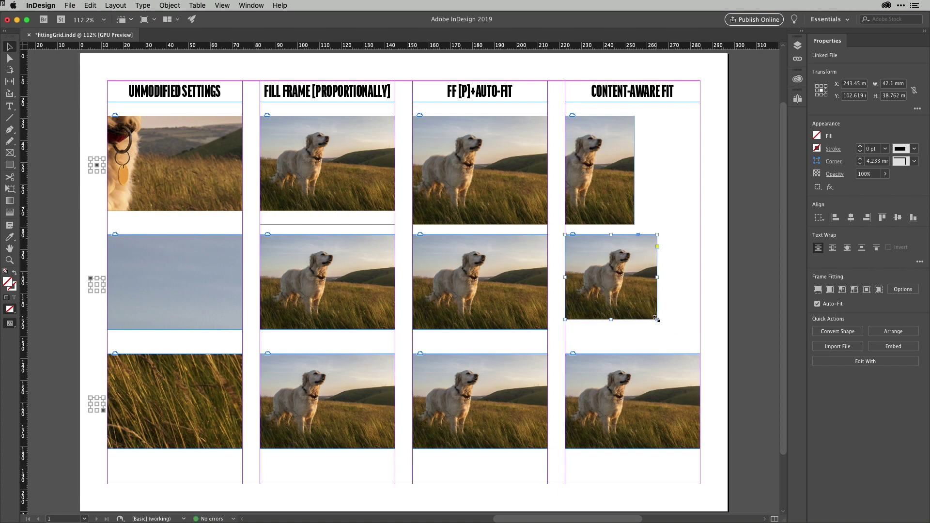
{"action": "left_click_drag", "start_coordinate": [657, 319], "coordinate": [656, 345]}
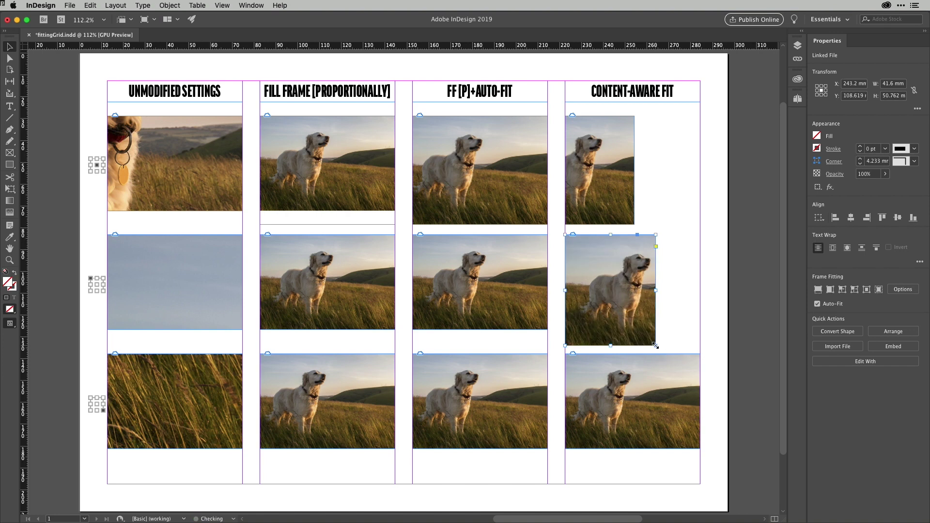
Widen the bottom Content-Aware Fit frame, then select all three Content-Aware Fit frames
{"action": "left_click", "coordinate": [696, 397]}
{"action": "left_click_drag", "start_coordinate": [700, 403], "coordinate": [724, 402]}
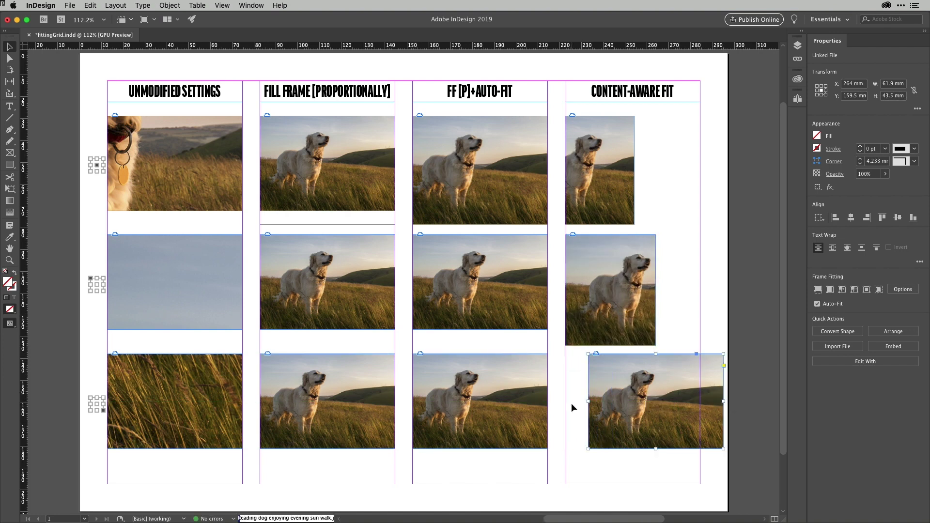
{"action": "left_click_drag", "start_coordinate": [589, 400], "coordinate": [566, 400]}
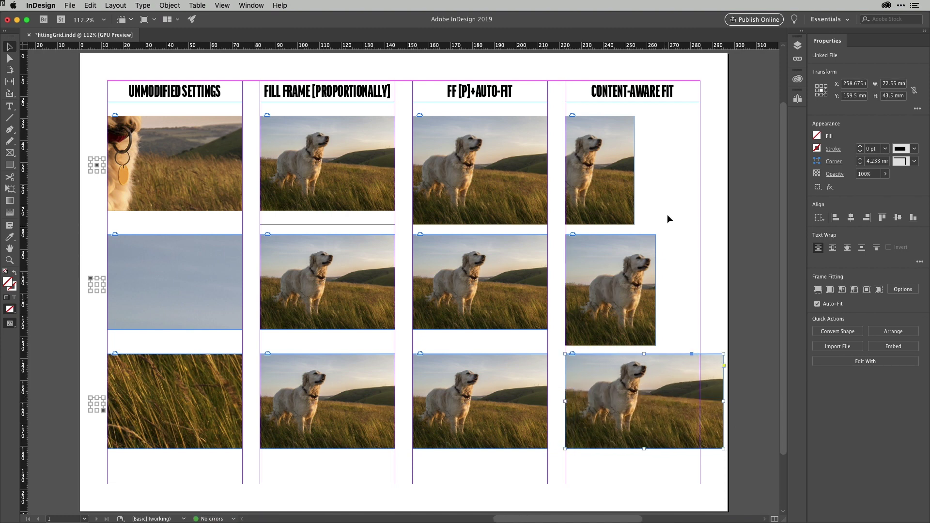
{"action": "left_click_drag", "start_coordinate": [684, 151], "coordinate": [605, 386]}
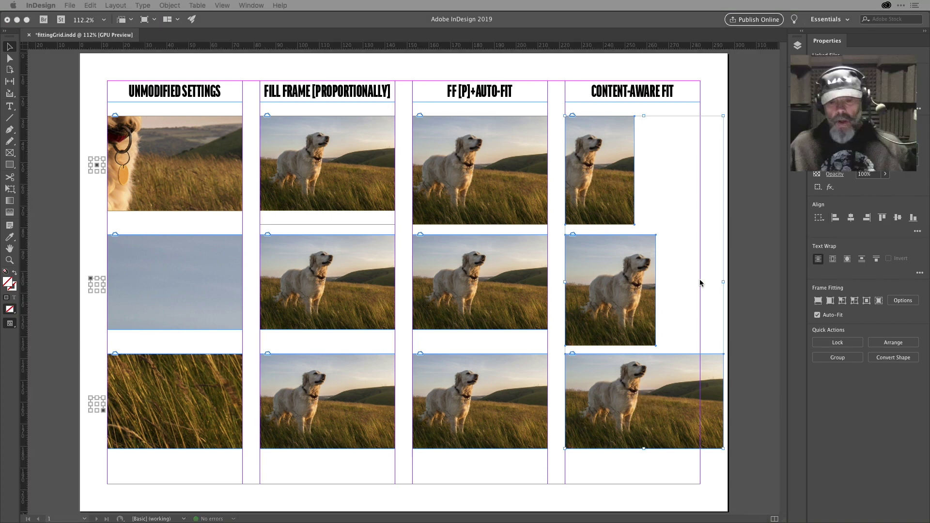
{"action": "key", "text": "super+alt+x"}
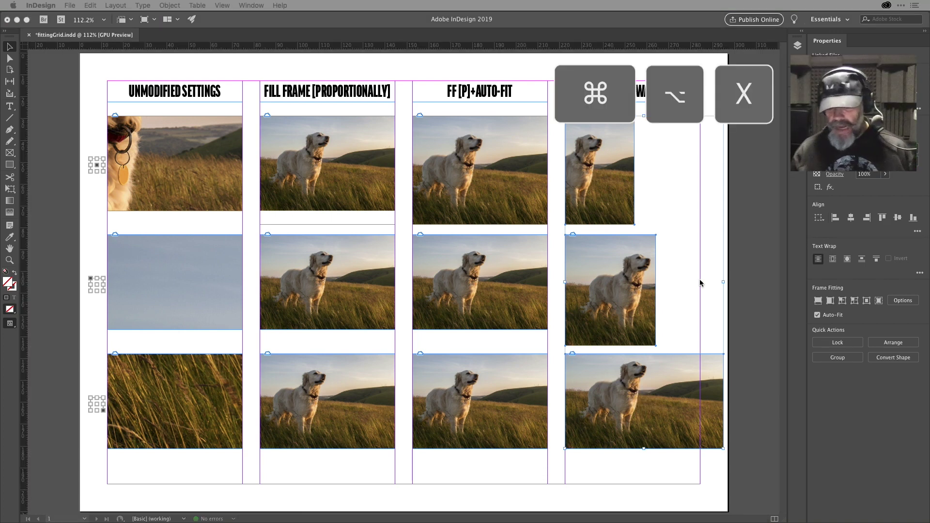
{"action": "key", "text": "ctrl+alt+x"}
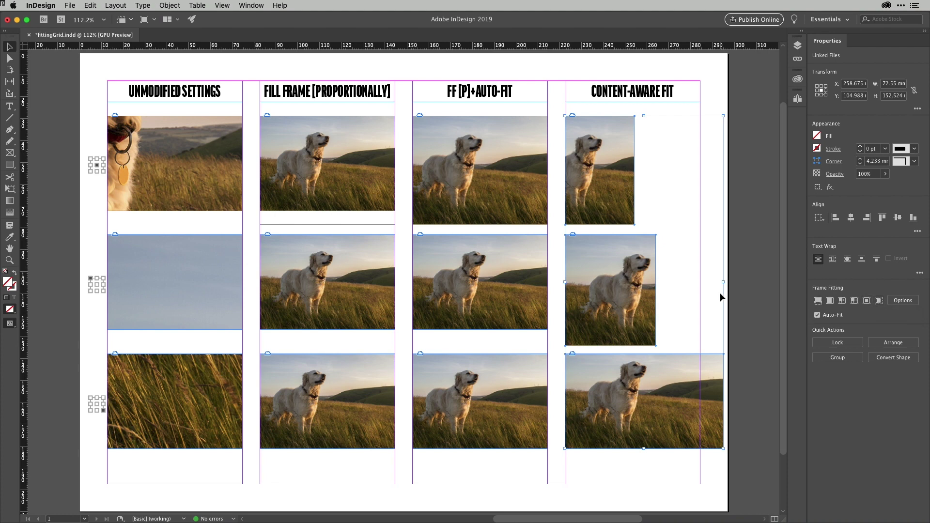
{"action": "left_click", "coordinate": [613, 167]}
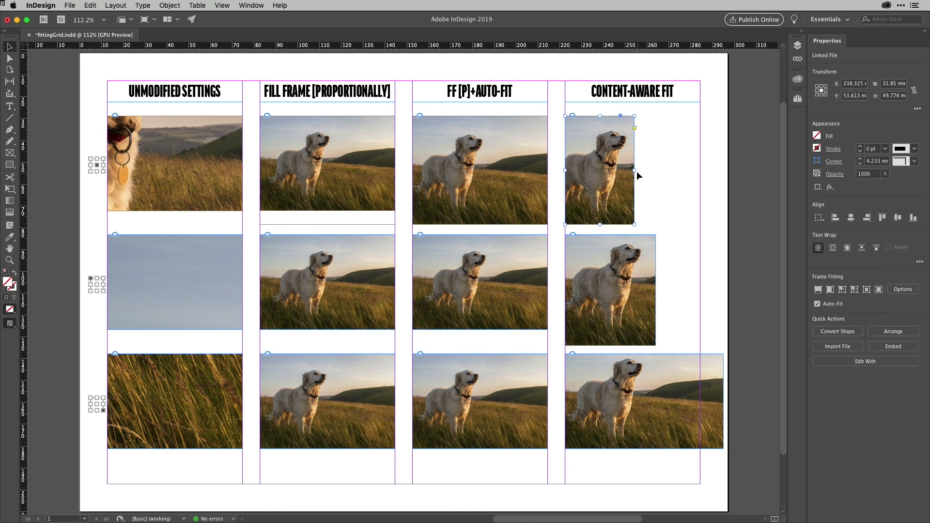
Enlarge the top Content-Aware Fit frame to about 87.6 × 66.8 mm and refit it with Content-Aware Fit
{"action": "left_click_drag", "start_coordinate": [637, 170], "coordinate": [737, 172]}
{"action": "left_click_drag", "start_coordinate": [661, 223], "coordinate": [664, 261]}
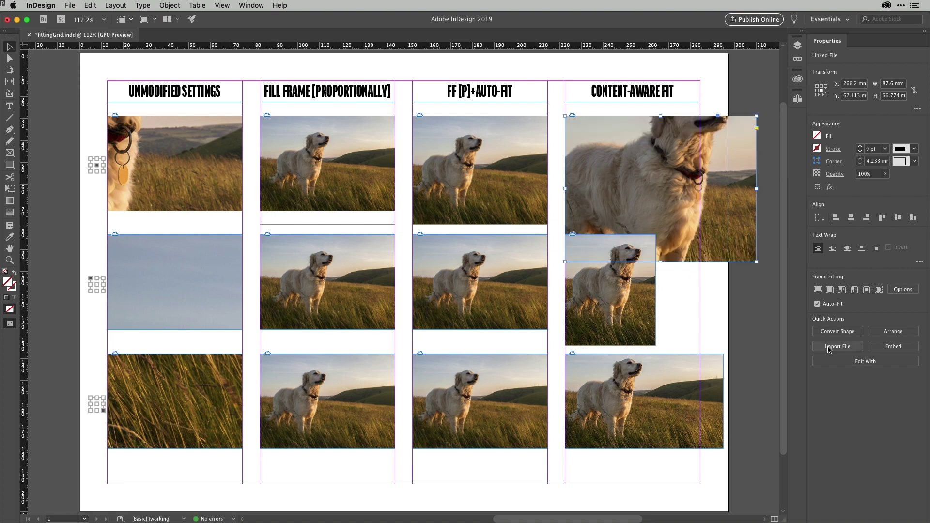
{"action": "left_click", "coordinate": [879, 290]}
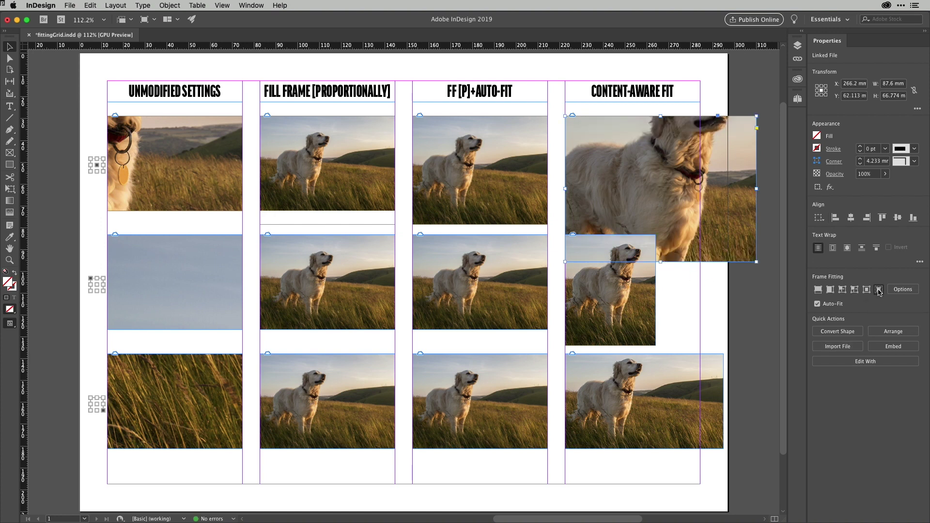